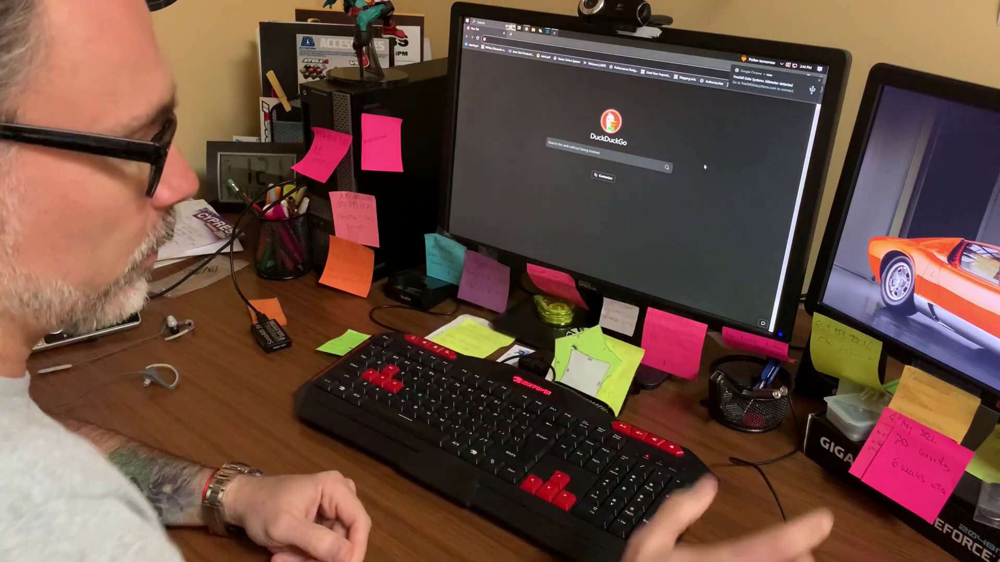
# - Go to the Freefall Data Systems website by entering 'freefall' in the address bar
pyautogui.click(550, 51)
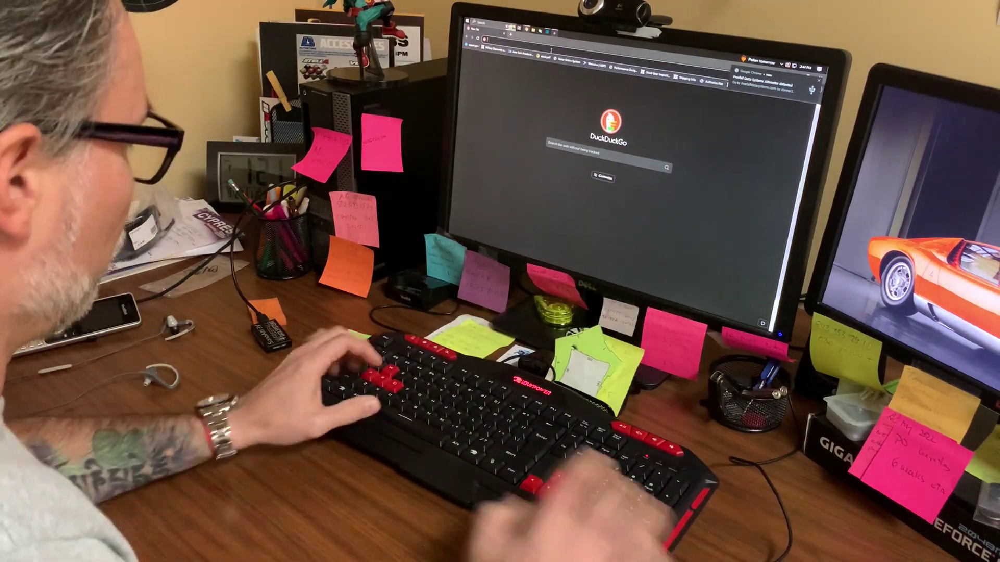
pyautogui.write('freefalldatasystems.com')
pyautogui.press('Return')
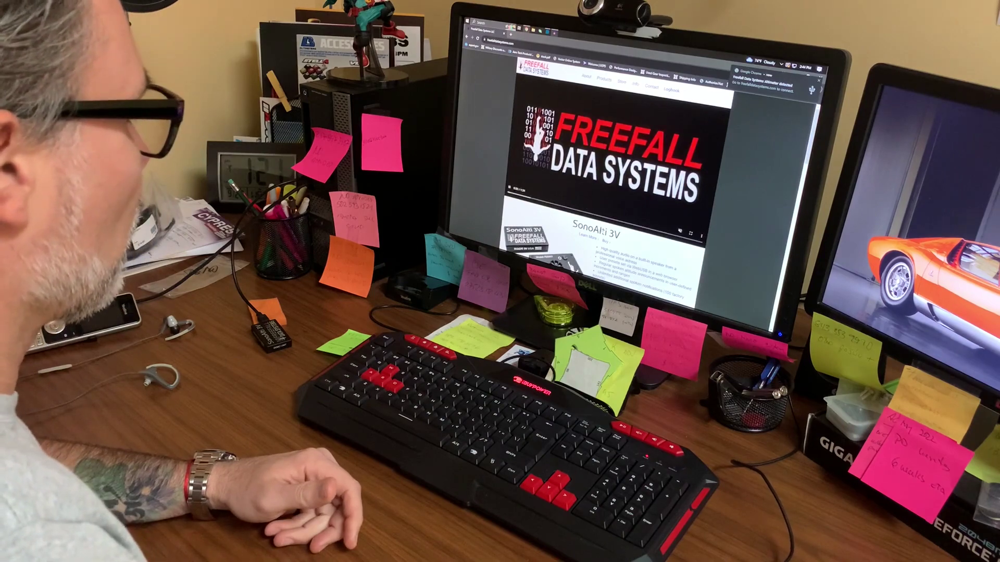
# - Open the SonoAlti 3V WebUSB App page and browse its main and user preset settings
pyautogui.scroll(-3, 610, 183)
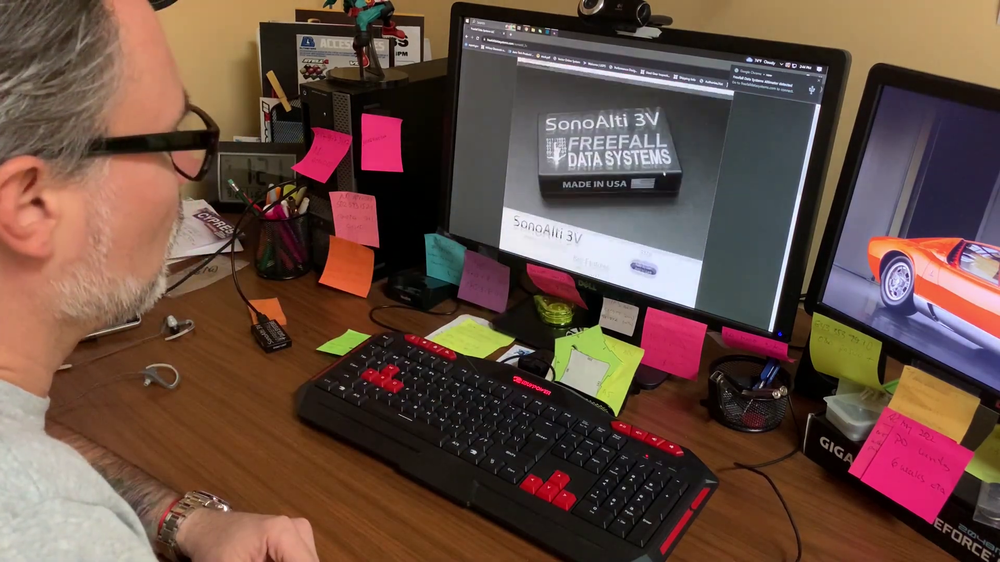
pyautogui.scroll(-5, 615, 182)
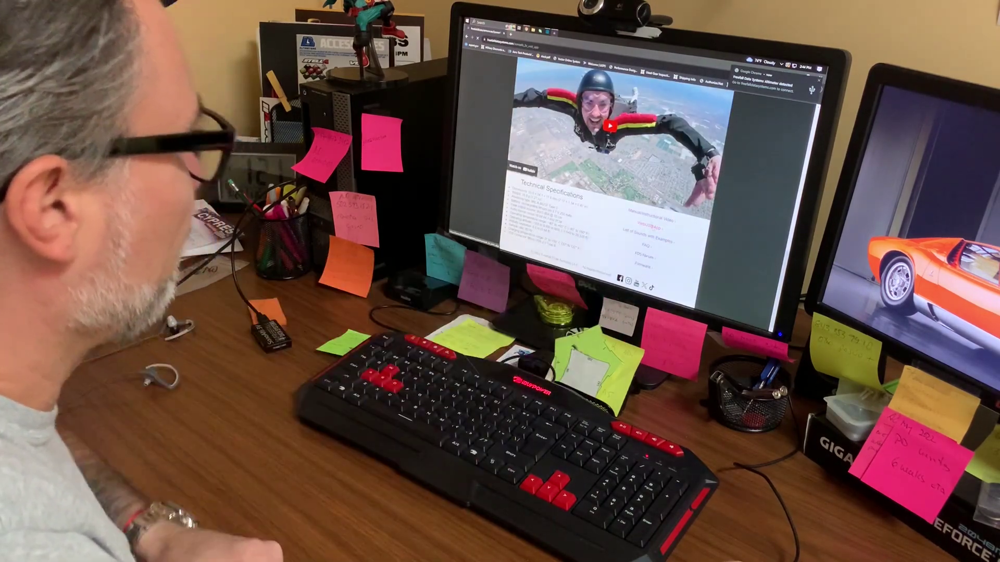
pyautogui.click(648, 227)
pyautogui.scroll(-4, 475, 150)
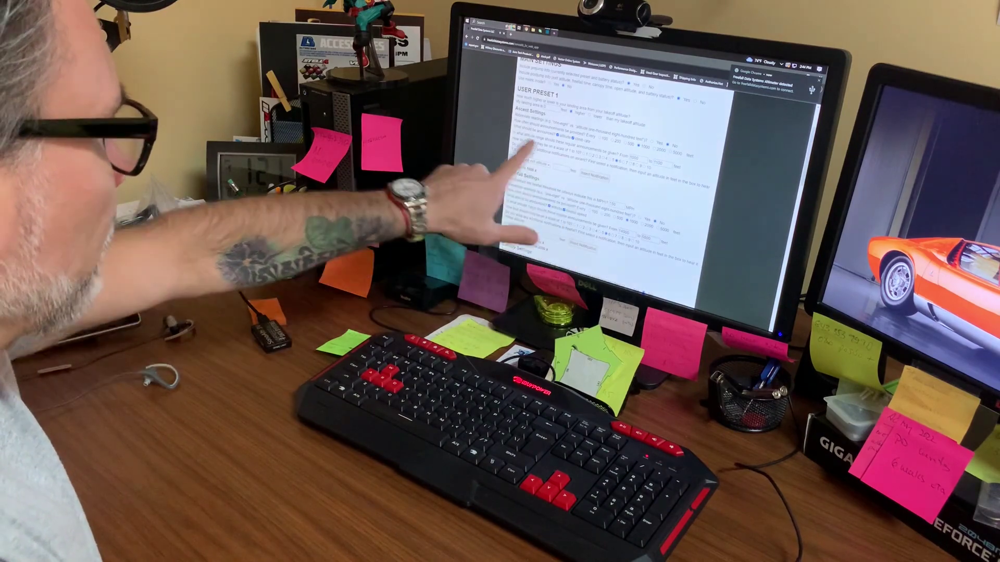
pyautogui.scroll(1, 609, 172)
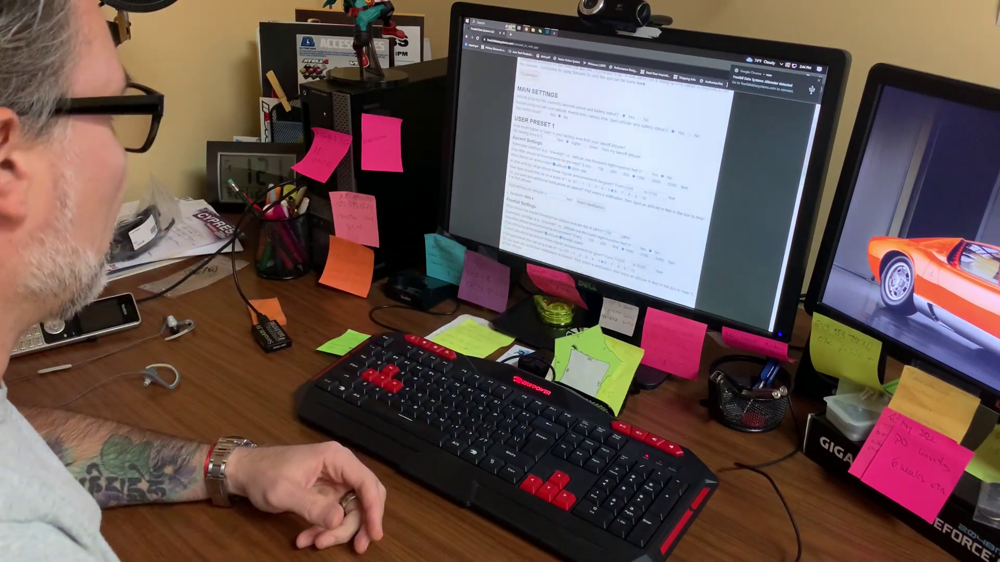
pyautogui.scroll(-2, 609, 172)
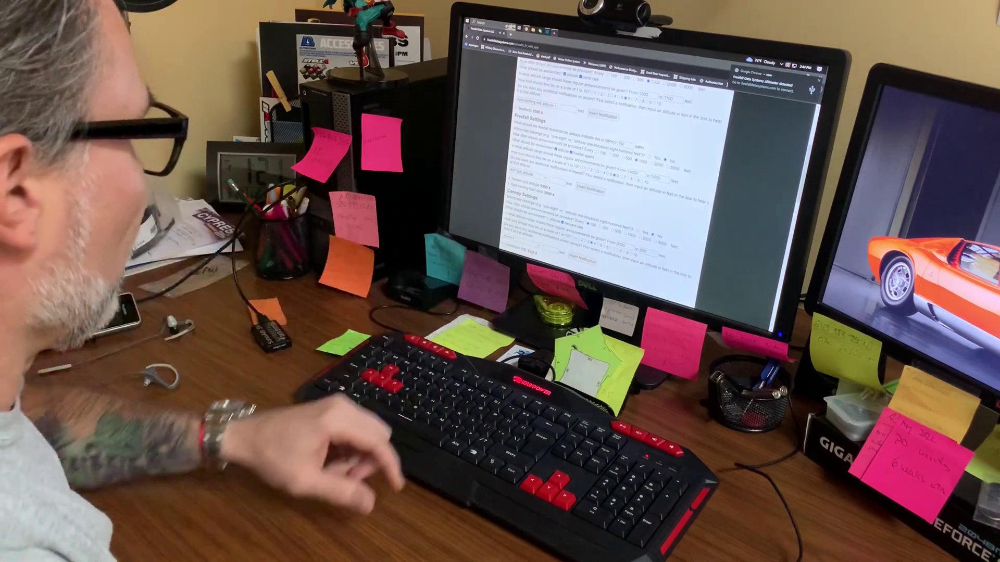
pyautogui.scroll(8, 609, 172)
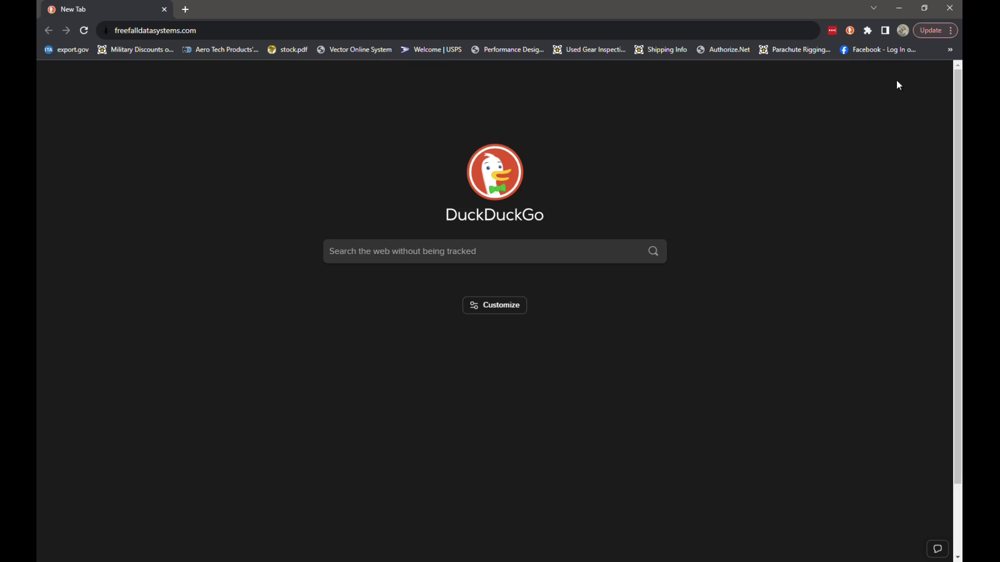
# - Load freefalldatasystems.com and open the SonoAlti 3V product page down to its technical specifications
pyautogui.click(206, 33)
pyautogui.press('Return')
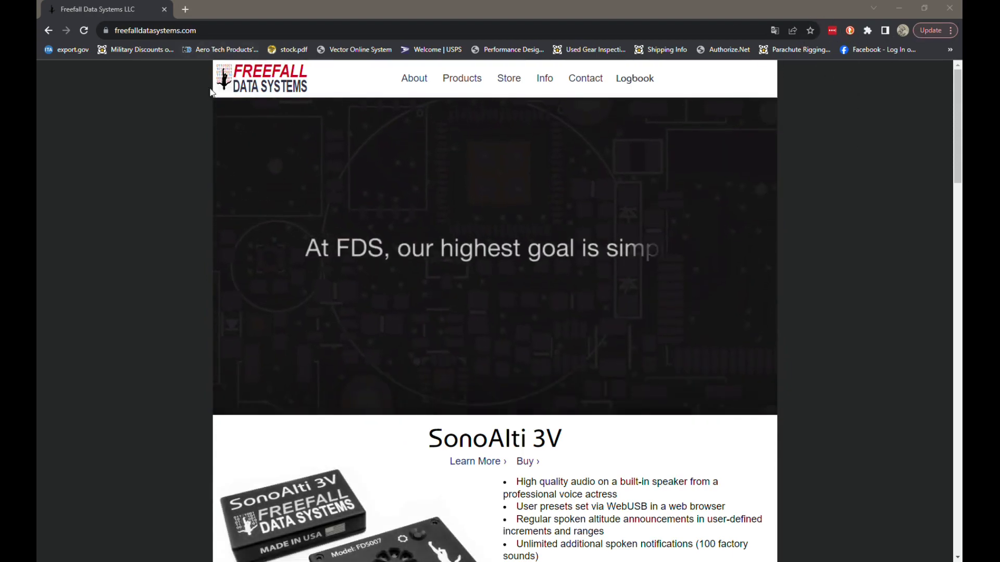
pyautogui.scroll(-4, 474, 210)
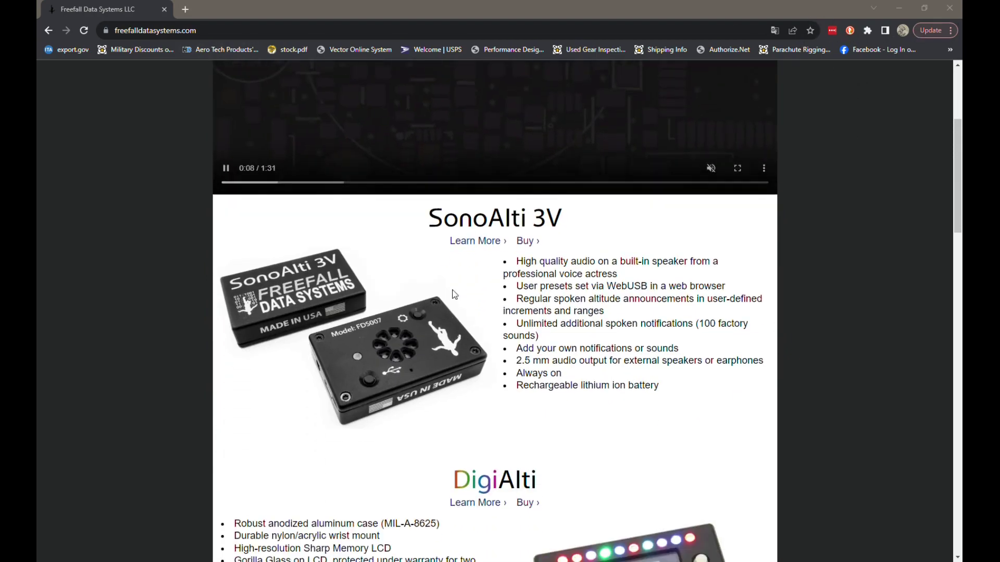
pyautogui.click(517, 225)
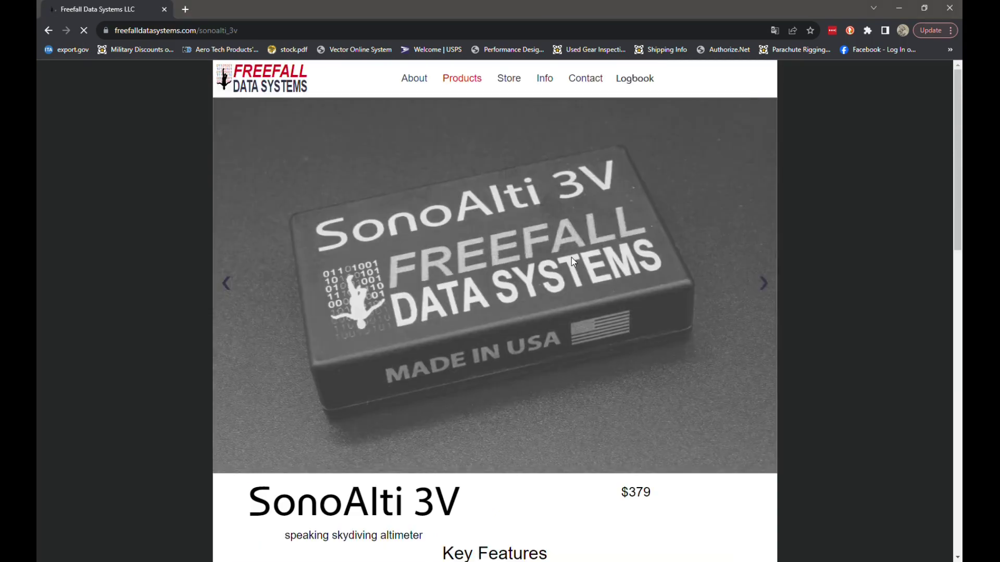
pyautogui.scroll(-20, 611, 229)
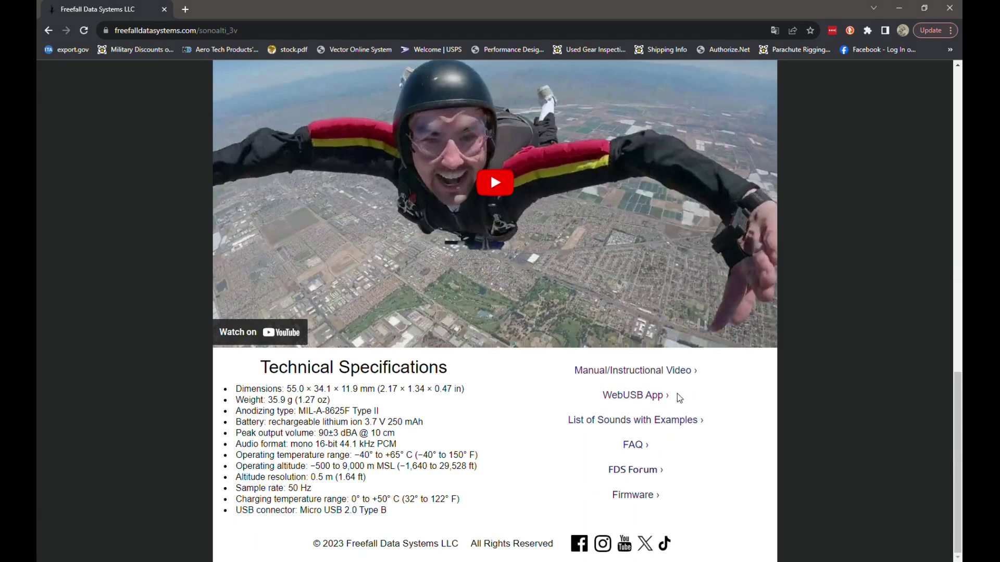
# - Open the WebUSB App and review User Preset 1 ascent and freefall settings, including 150 MPH threshold
pyautogui.click(647, 397)
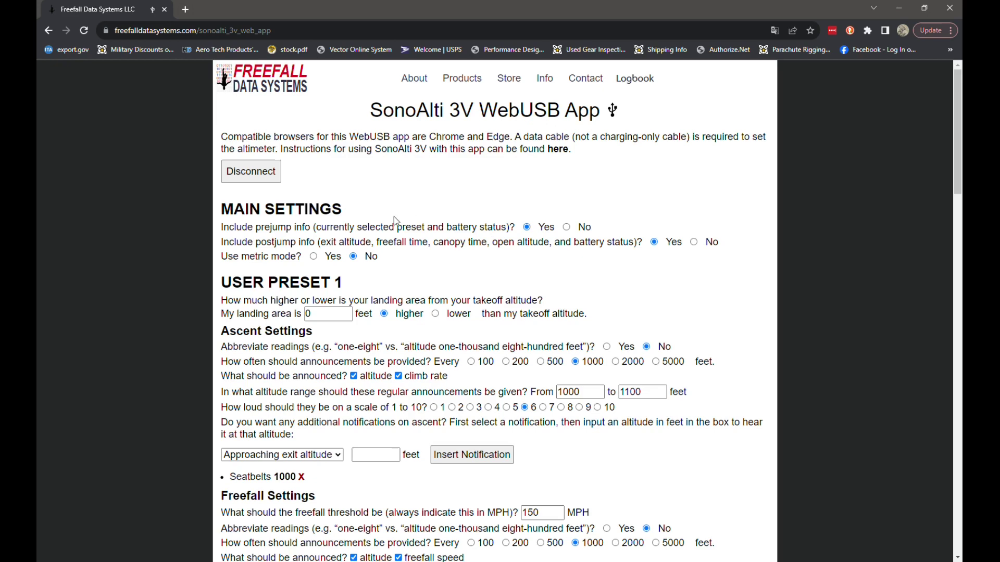
pyautogui.scroll(-3, 396, 222)
pyautogui.scroll(1, 458, 143)
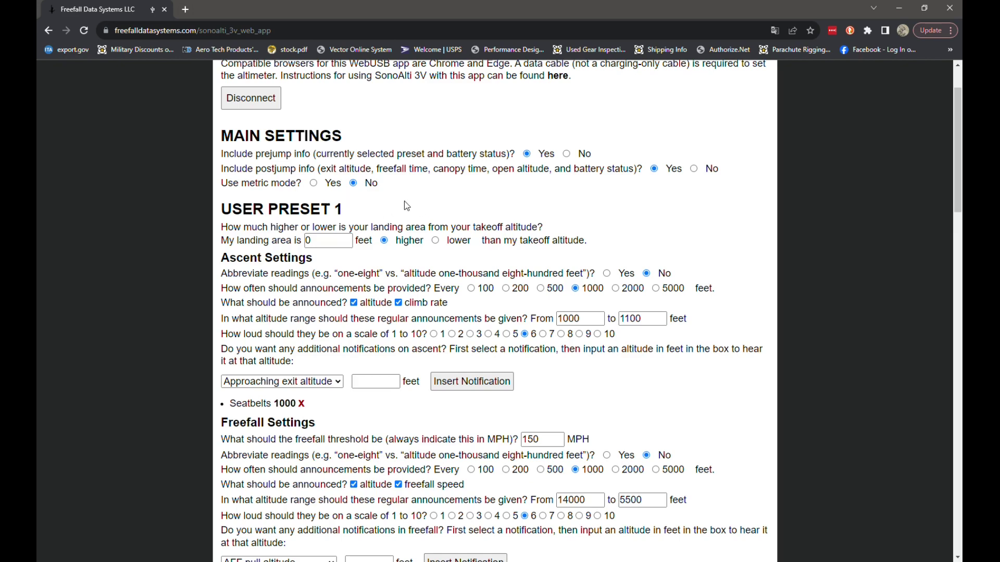
pyautogui.scroll(-3, 386, 196)
pyautogui.scroll(1, 337, 162)
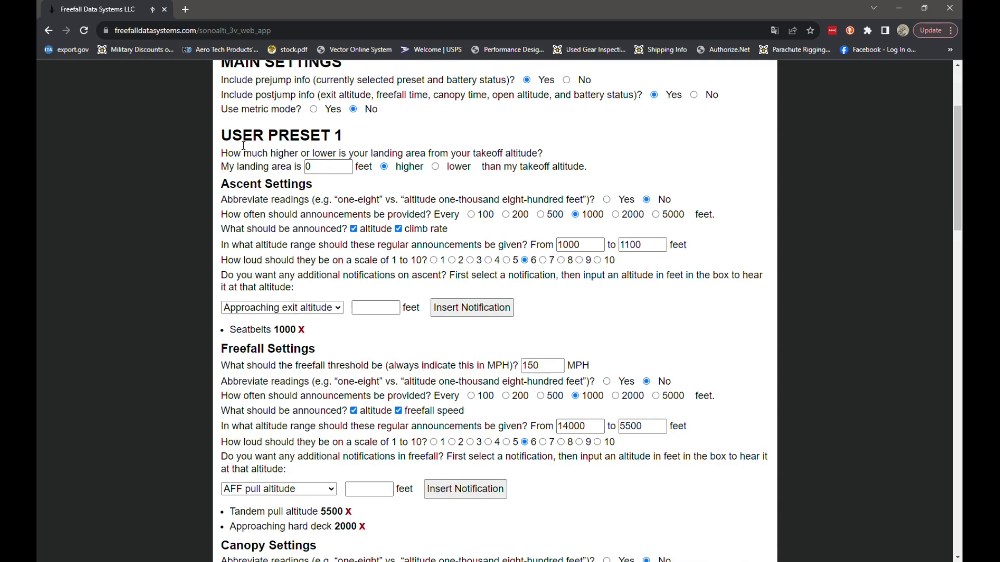
pyautogui.scroll(-7, 336, 161)
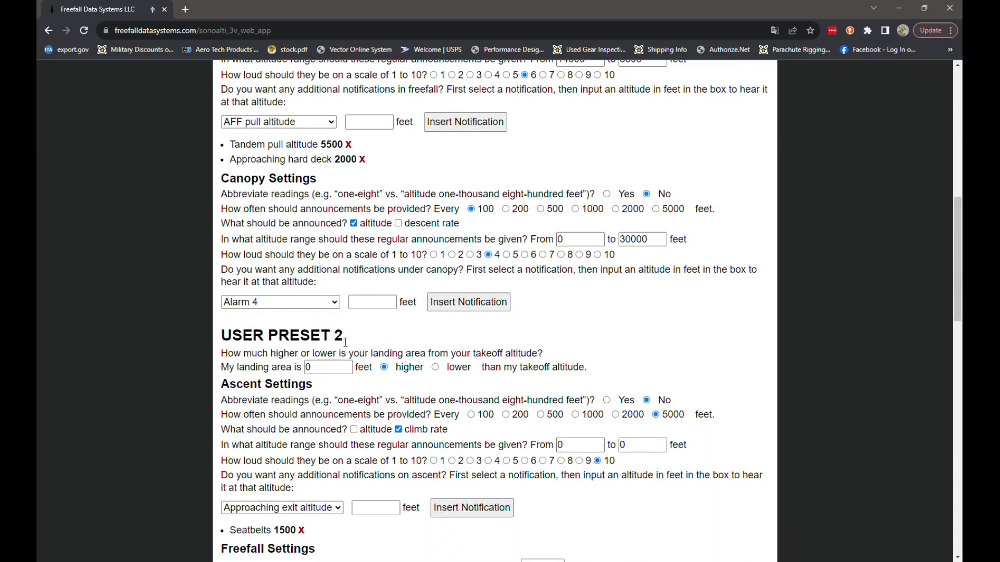
pyautogui.scroll(-10, 345, 342)
pyautogui.scroll(11, 450, 326)
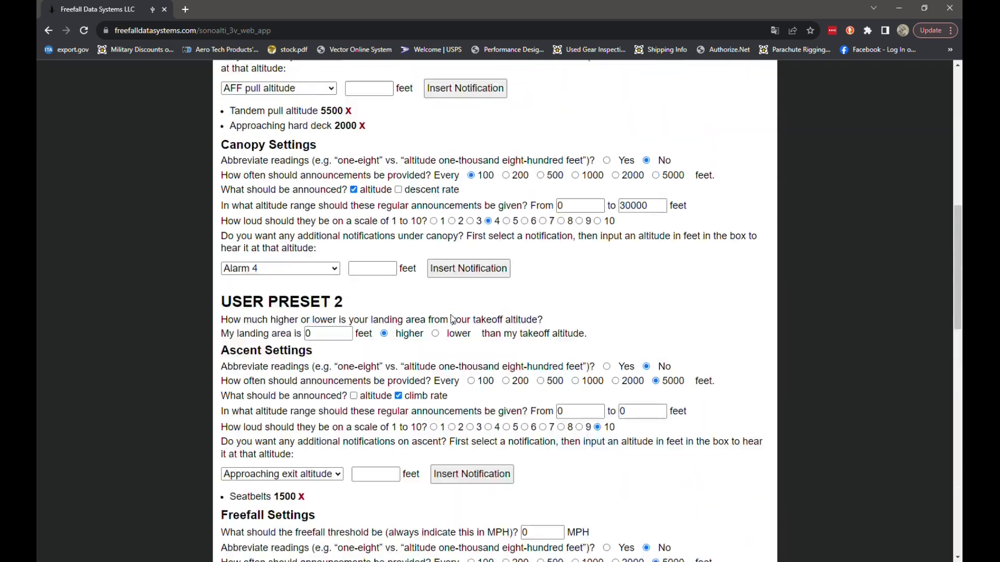
pyautogui.scroll(4, 450, 316)
pyautogui.scroll(4, 417, 264)
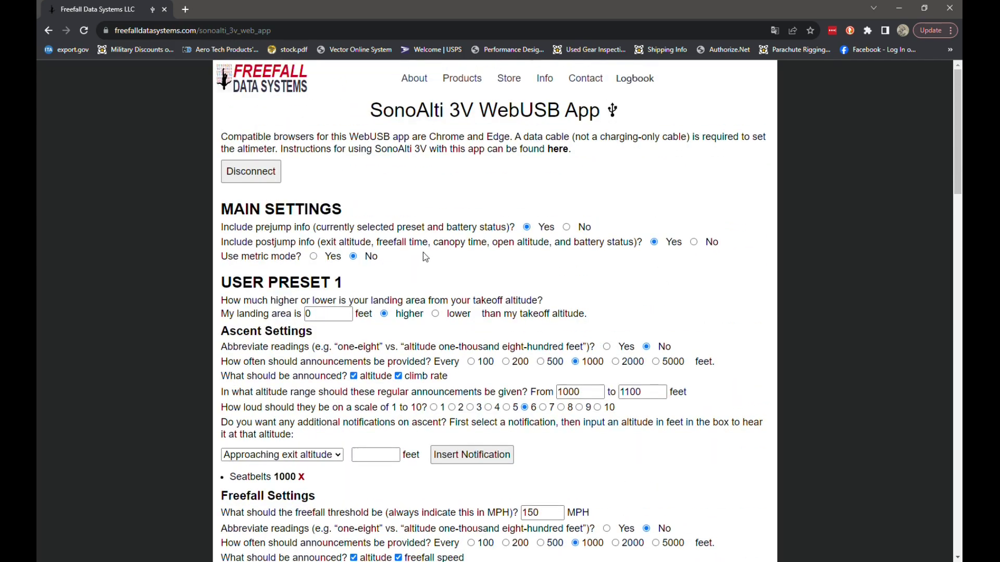
pyautogui.scroll(-4, 423, 252)
pyautogui.scroll(2, 439, 268)
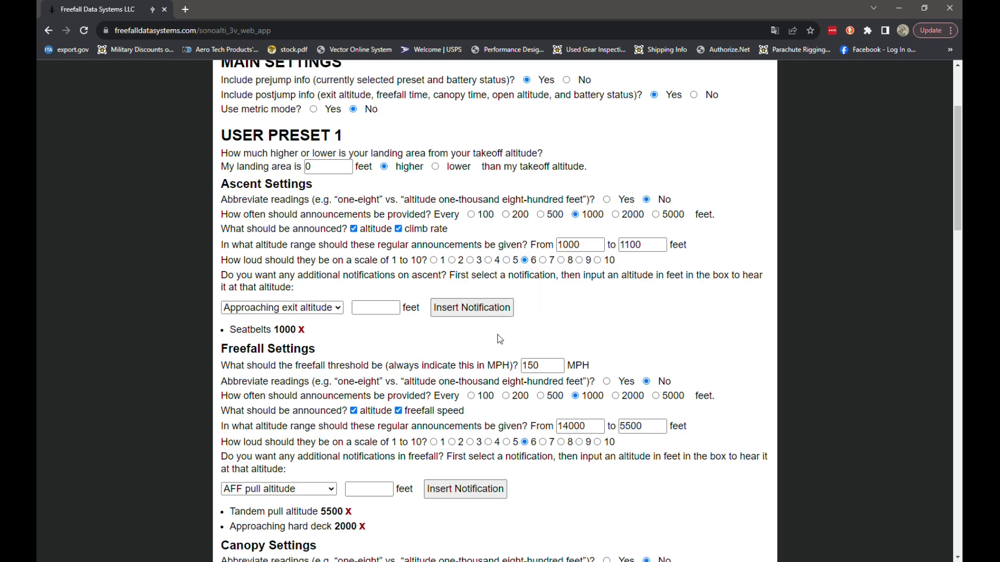
# - Set User Preset 1 ascent announcement volume to 6 after briefly trying 8 and 10
pyautogui.click(562, 260)
pyautogui.click(598, 261)
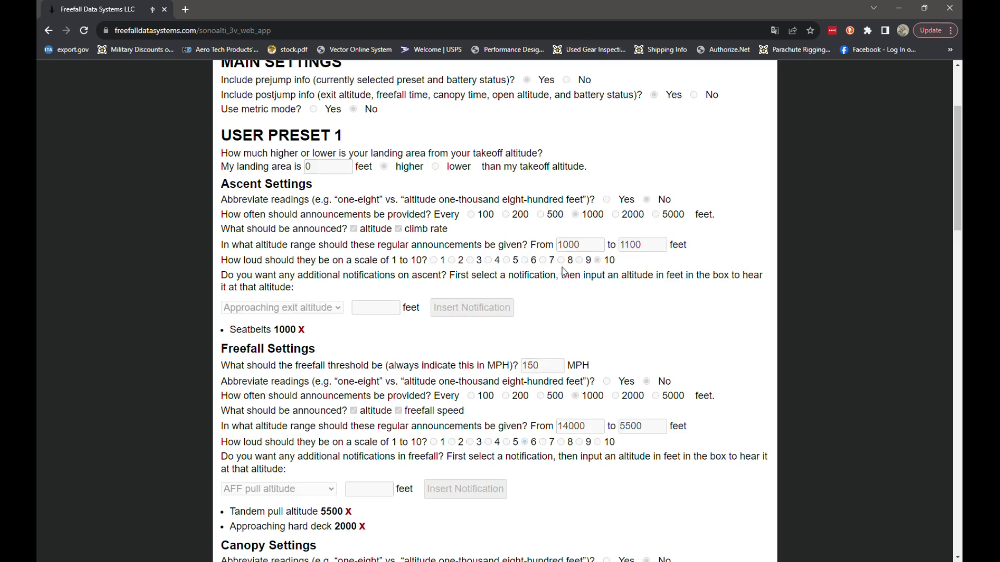
pyautogui.click(525, 262)
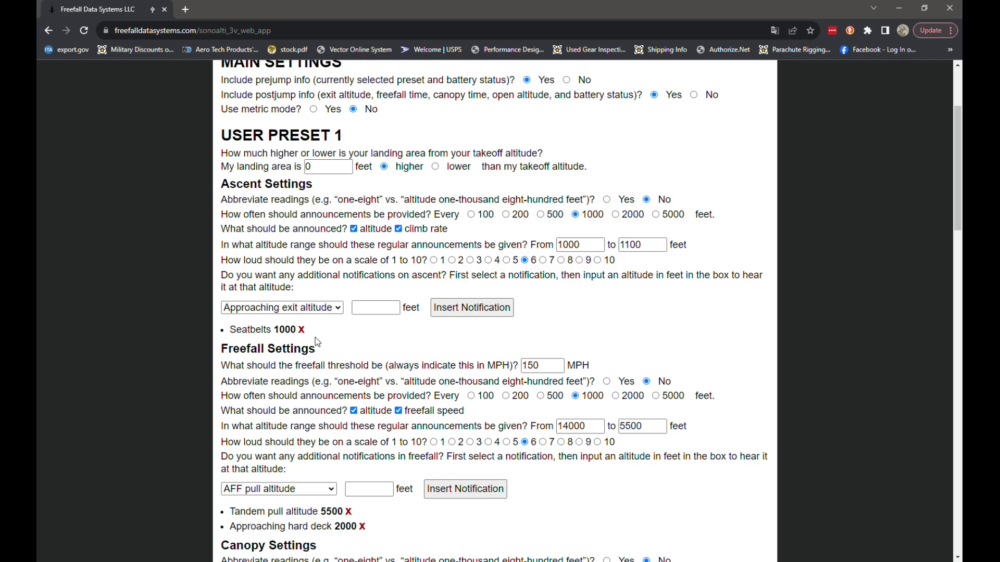
# - Delete the Seatbelts 1000 ft ascent notification and insert Seatbelts at 1000 feet again
pyautogui.click(302, 330)
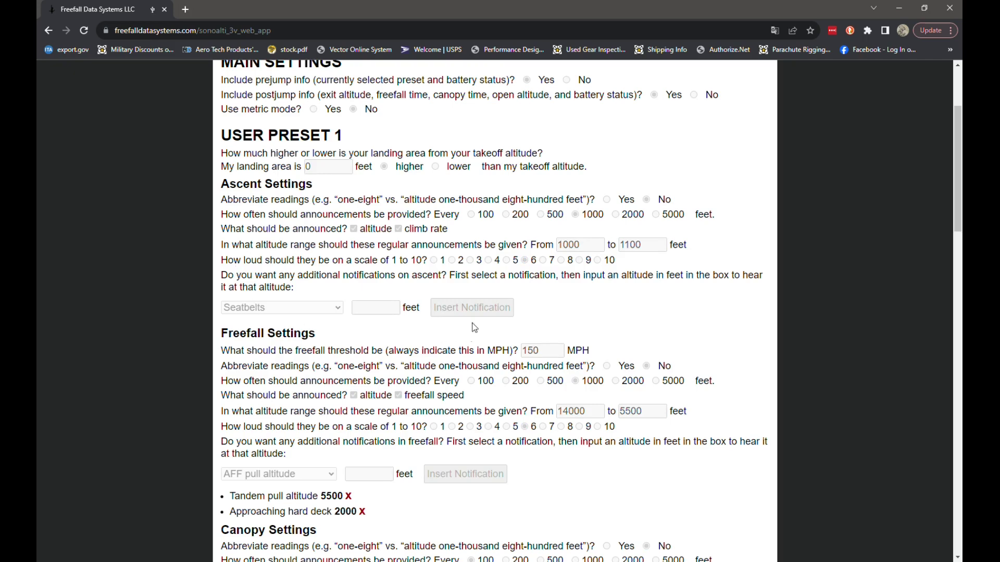
pyautogui.click(388, 311)
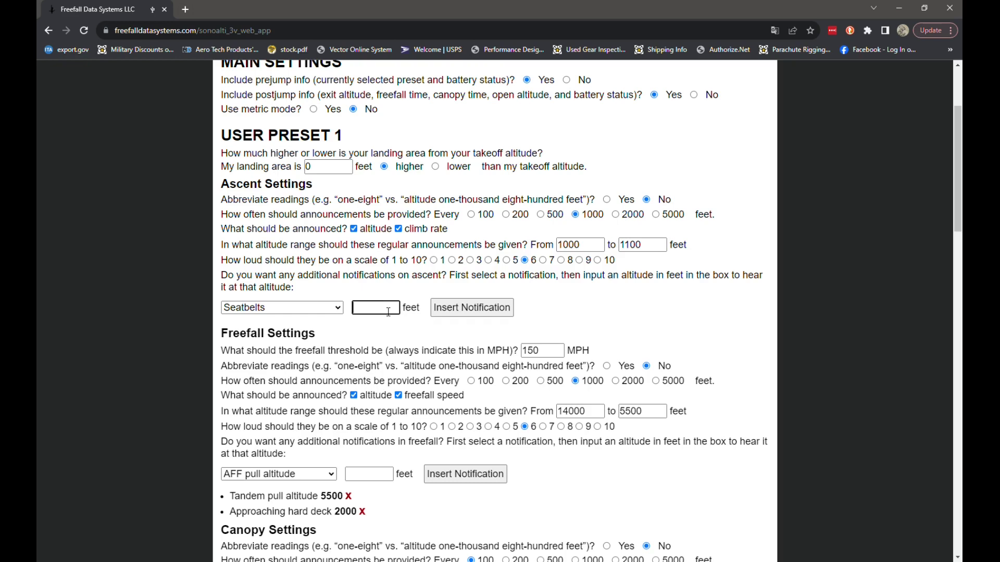
pyautogui.write('1000')
pyautogui.click(447, 308)
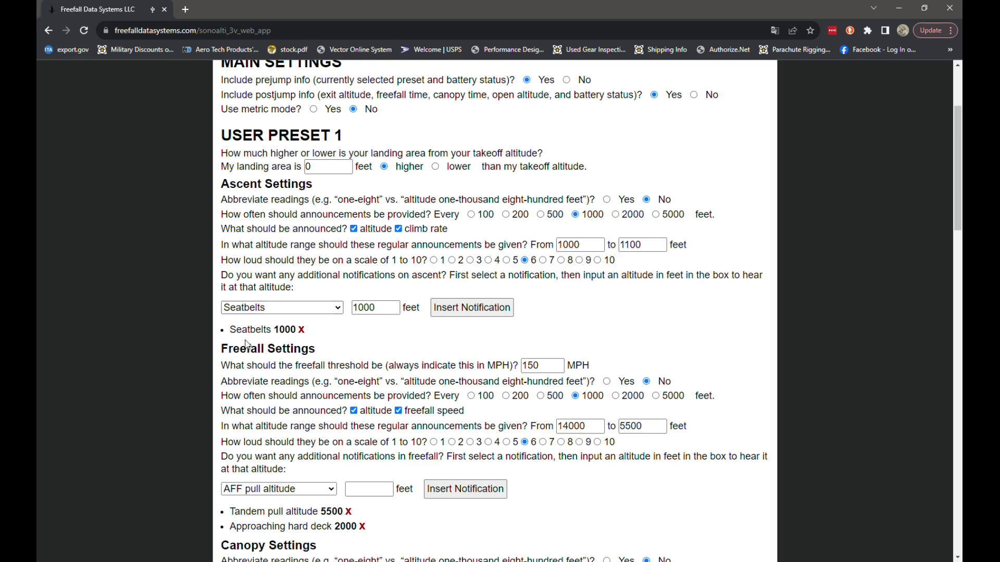
pyautogui.scroll(-3, 296, 335)
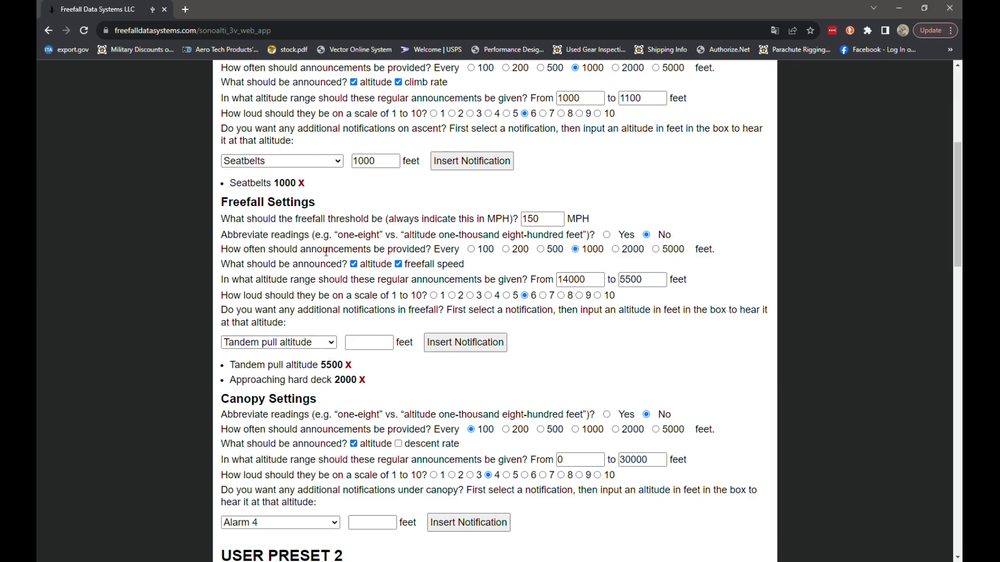
pyautogui.scroll(-6, 349, 284)
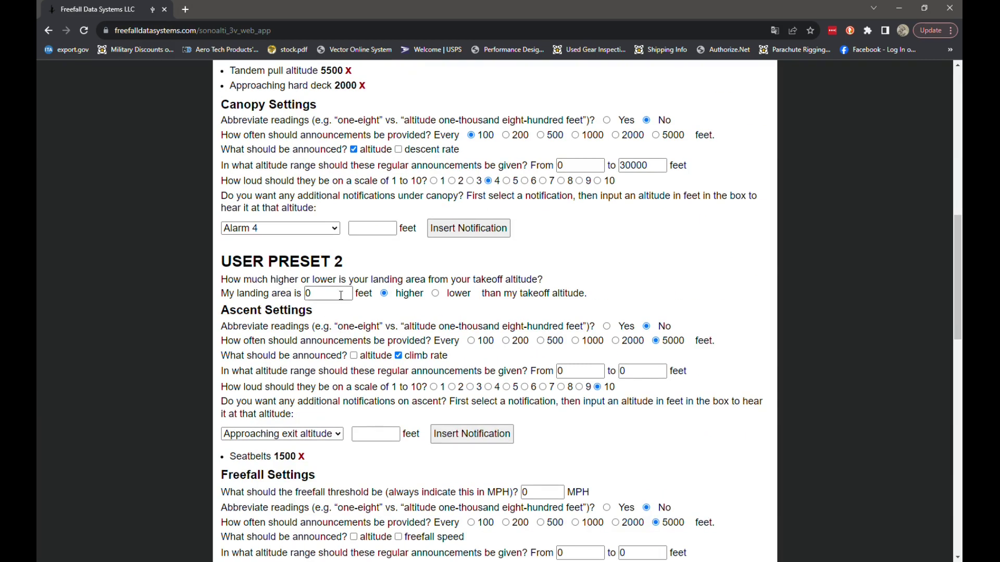
pyautogui.scroll(4, 330, 322)
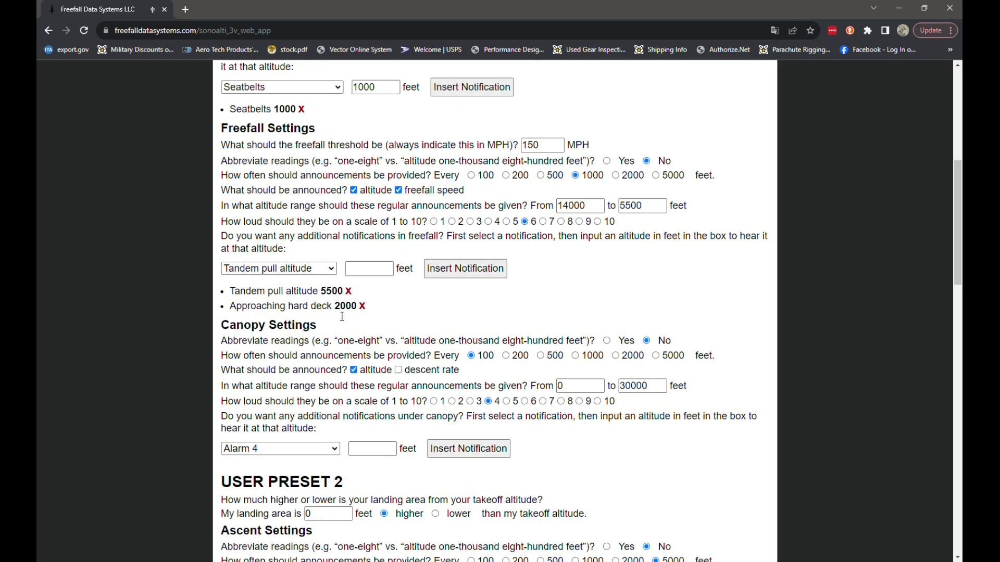
pyautogui.scroll(-10, 343, 316)
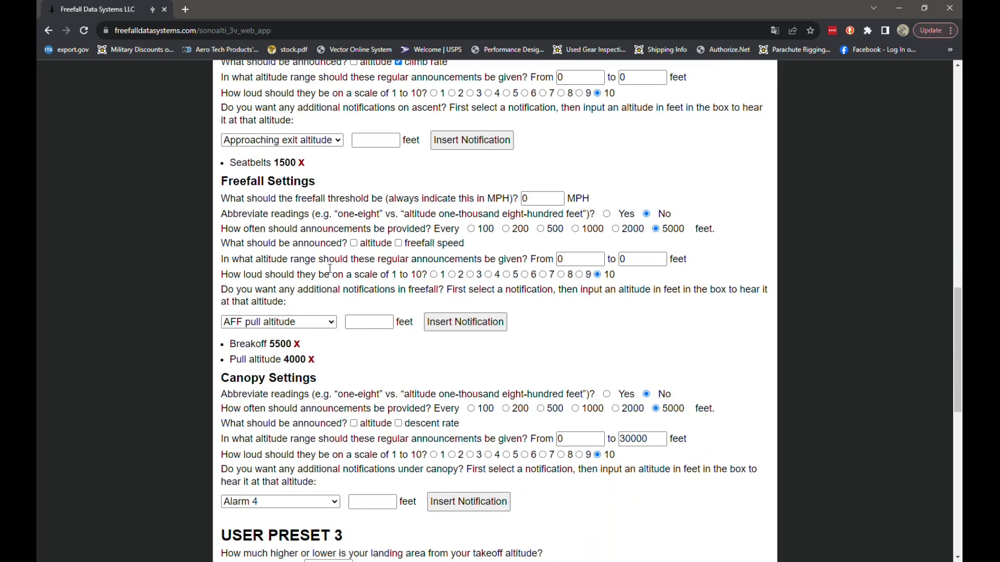
pyautogui.scroll(3, 329, 269)
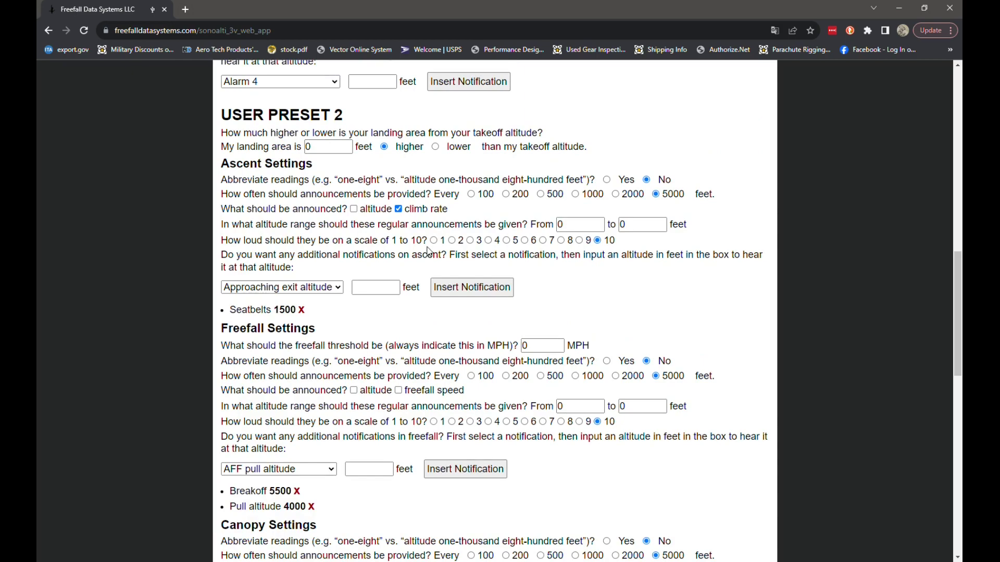
pyautogui.scroll(-10, 318, 291)
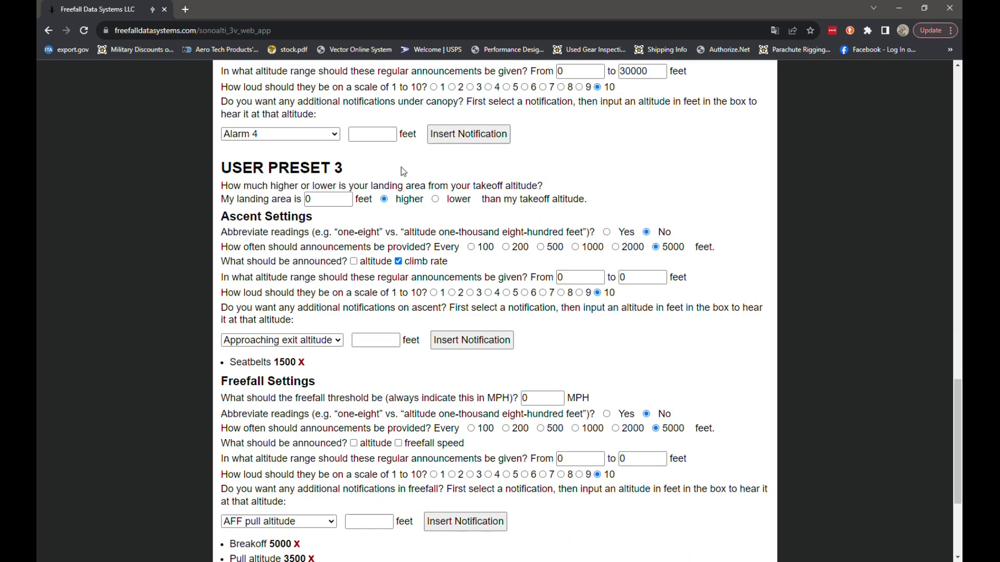
pyautogui.scroll(5, 403, 253)
pyautogui.scroll(10, 404, 252)
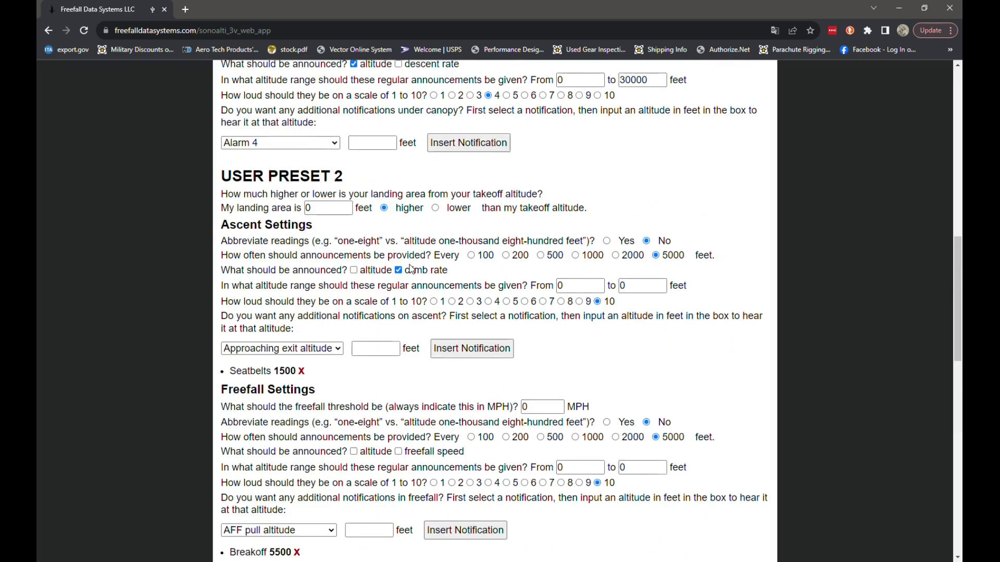
pyautogui.scroll(4, 431, 356)
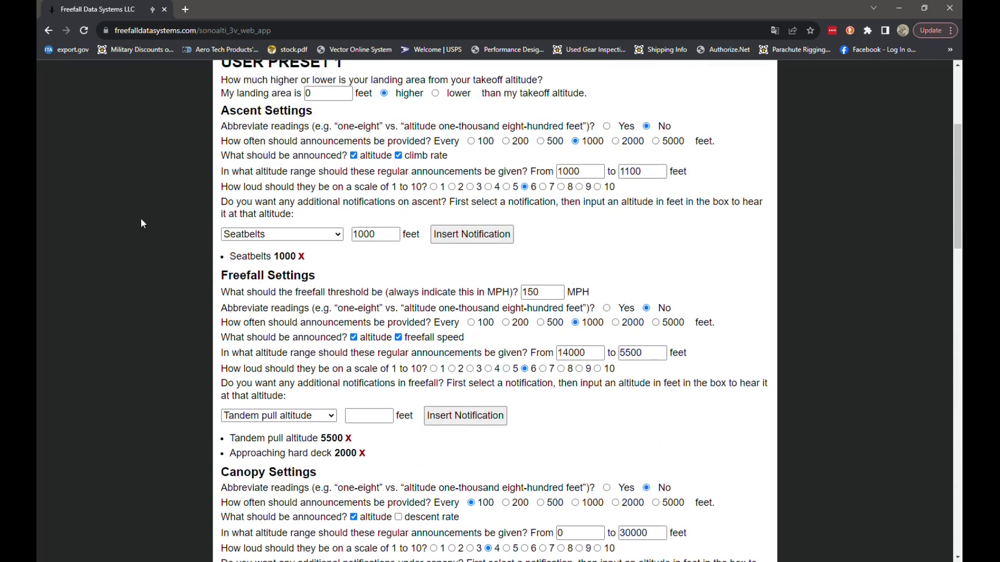
pyautogui.scroll(-8, 156, 229)
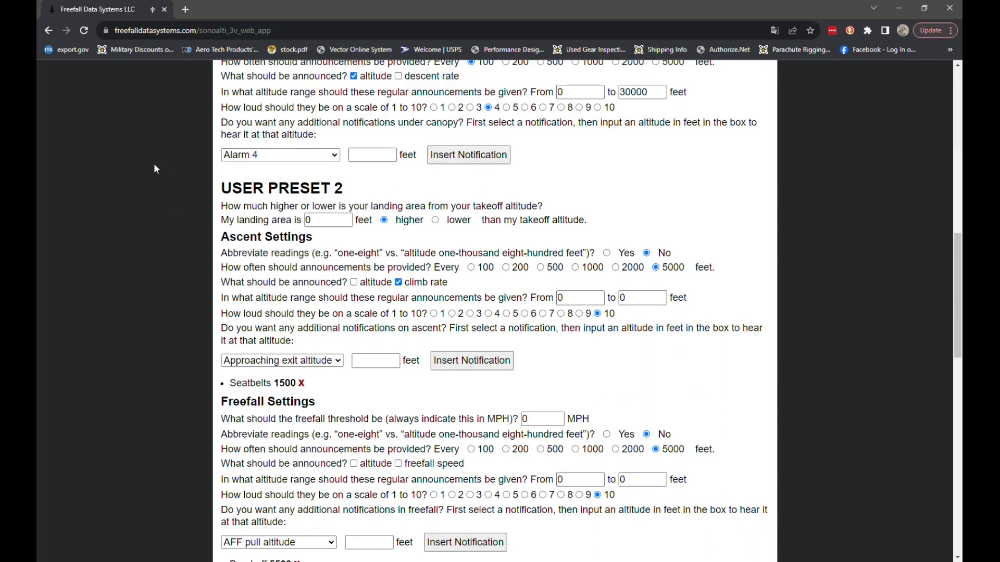
pyautogui.scroll(12, 154, 152)
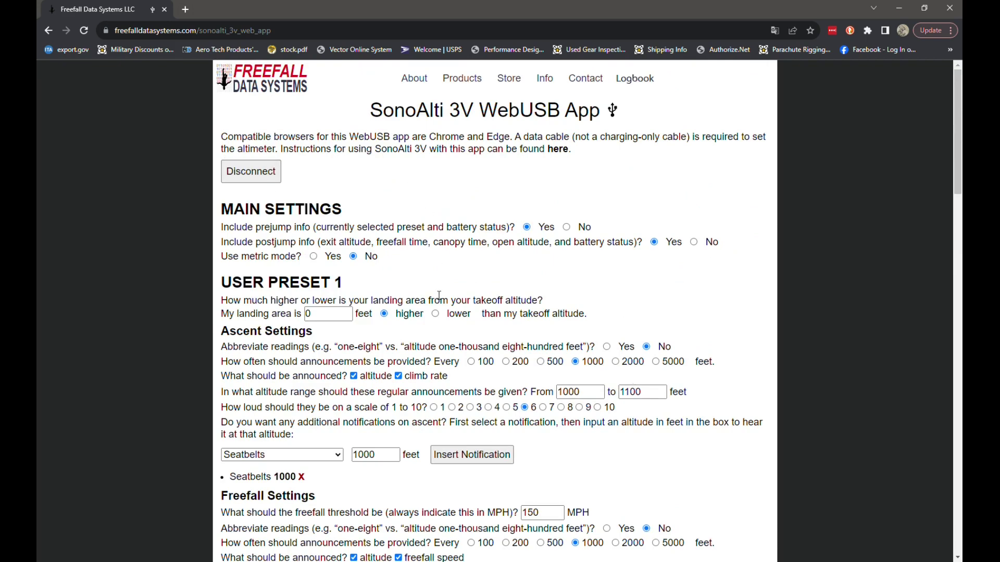
pyautogui.scroll(-3, 580, 379)
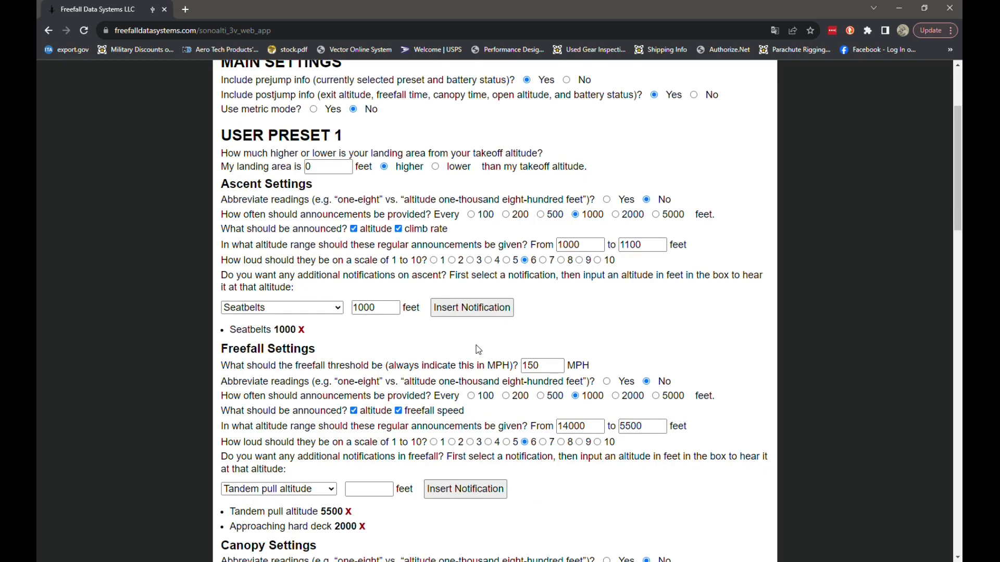
pyautogui.scroll(3, 461, 329)
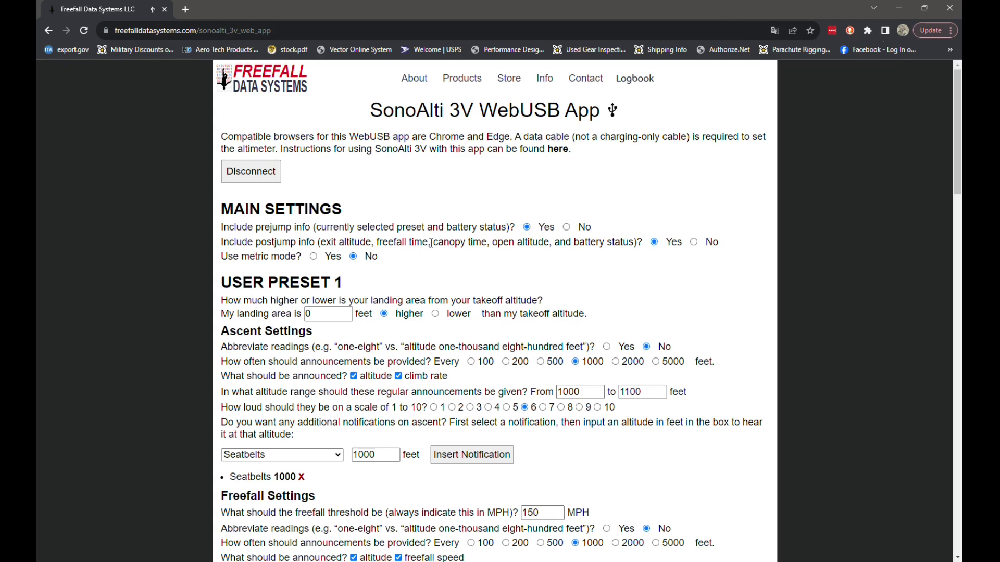
pyautogui.scroll(-3, 443, 311)
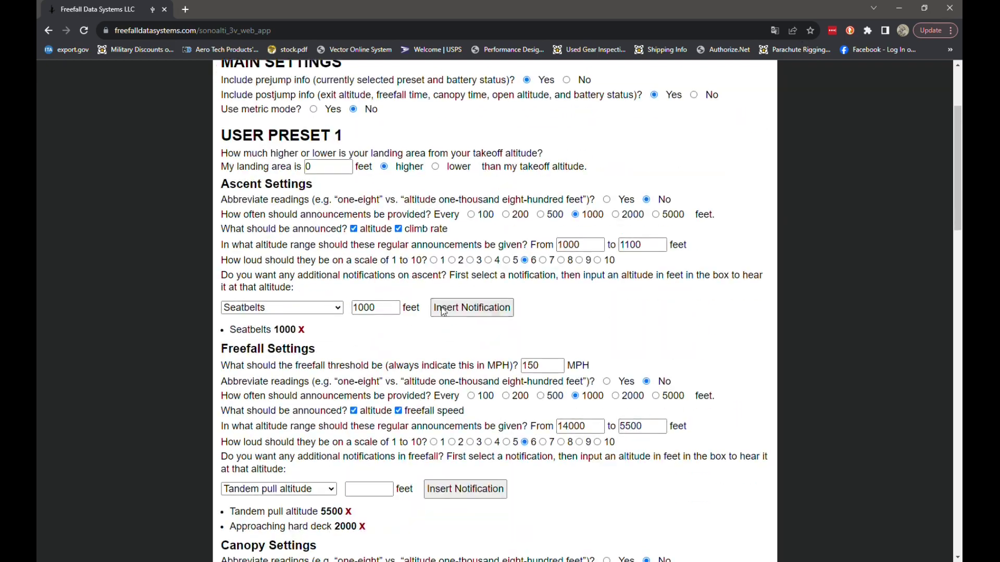
pyautogui.scroll(3, 456, 277)
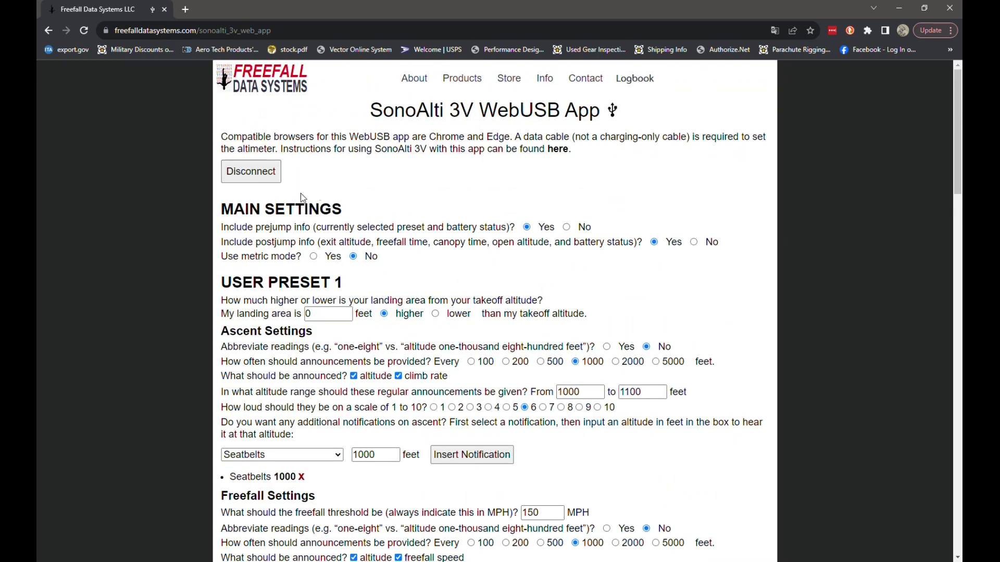